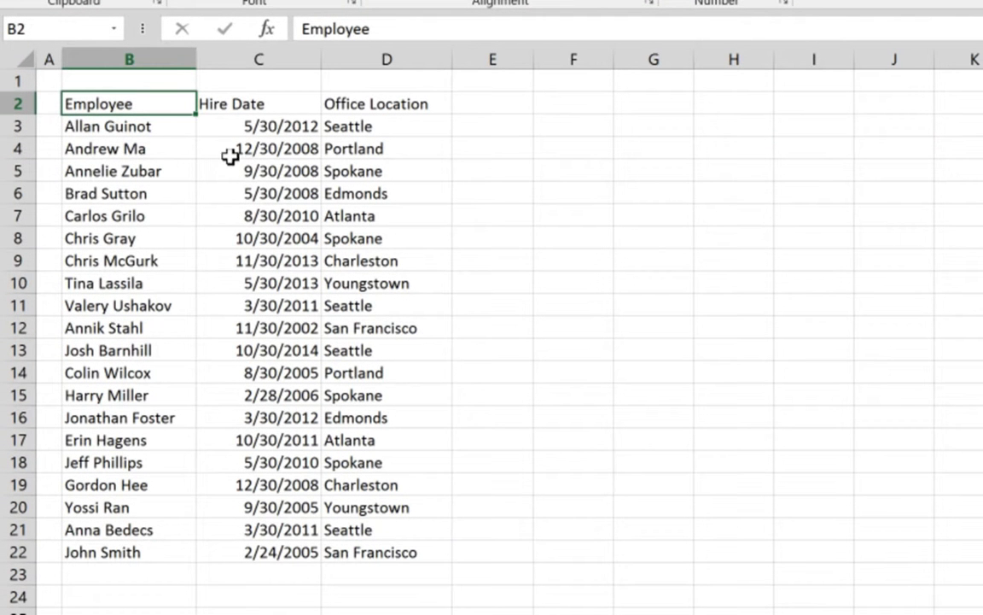
Format the employee data in B2:D22 as a table with headers, using a light blue bordered banded style.
click(144, 565)
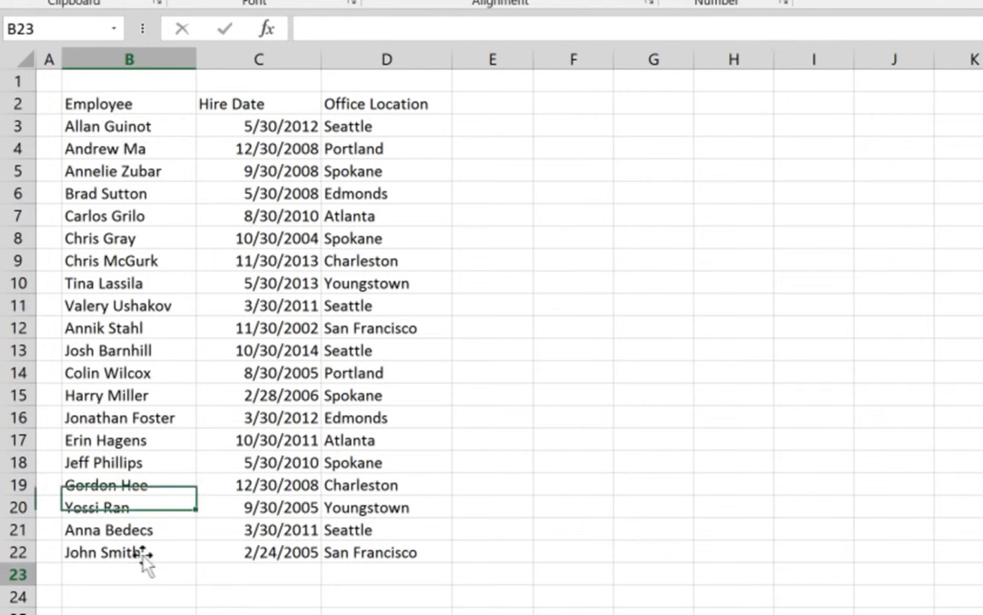
click(391, 572)
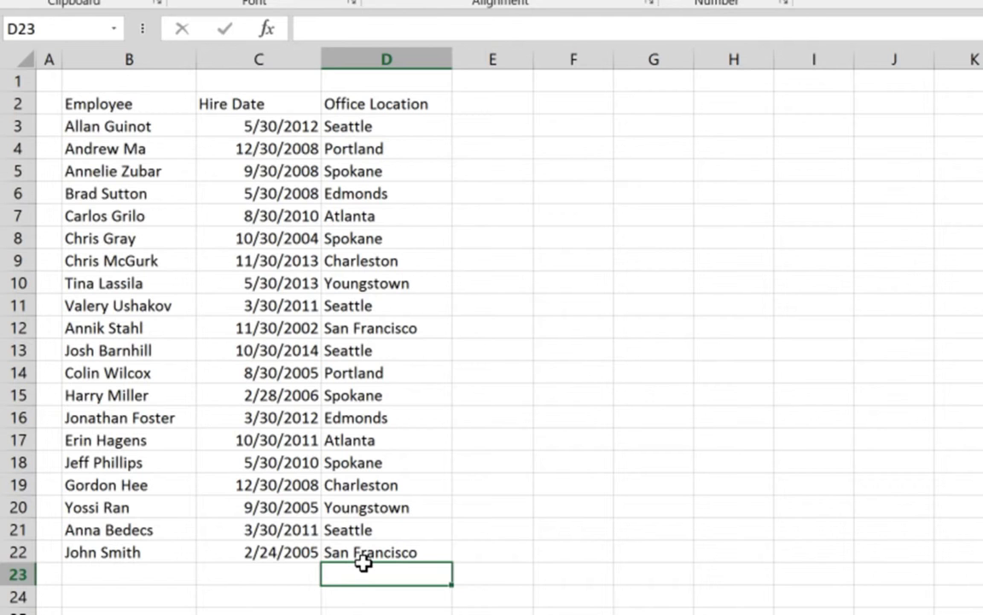
click(265, 326)
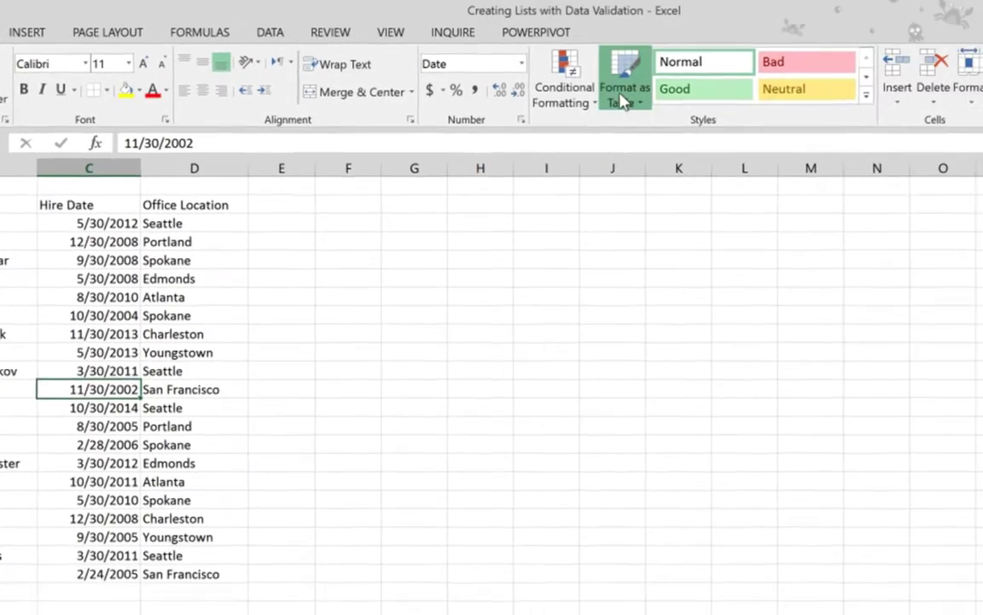
click(864, 101)
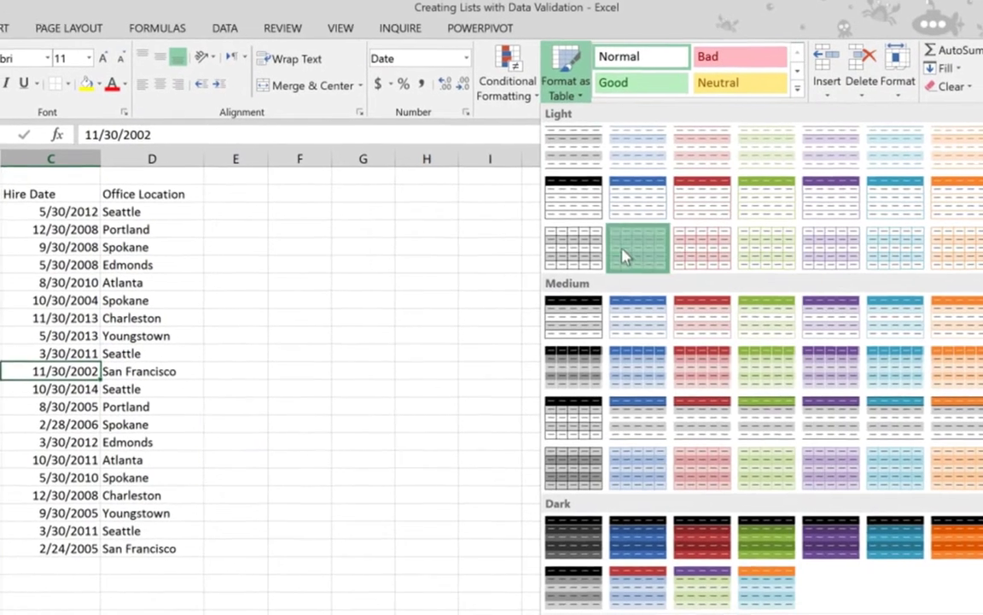
click(626, 257)
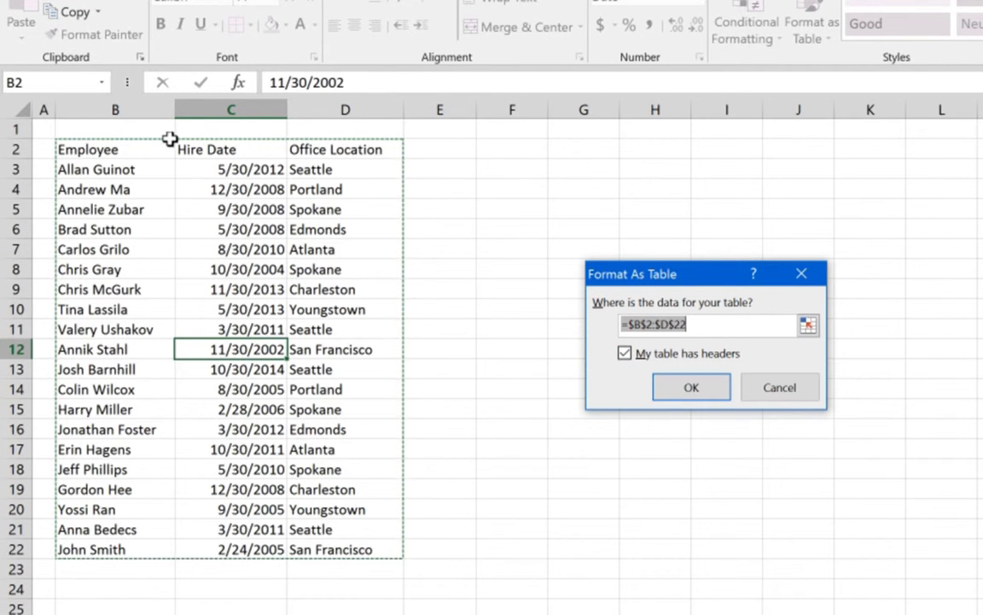
click(691, 389)
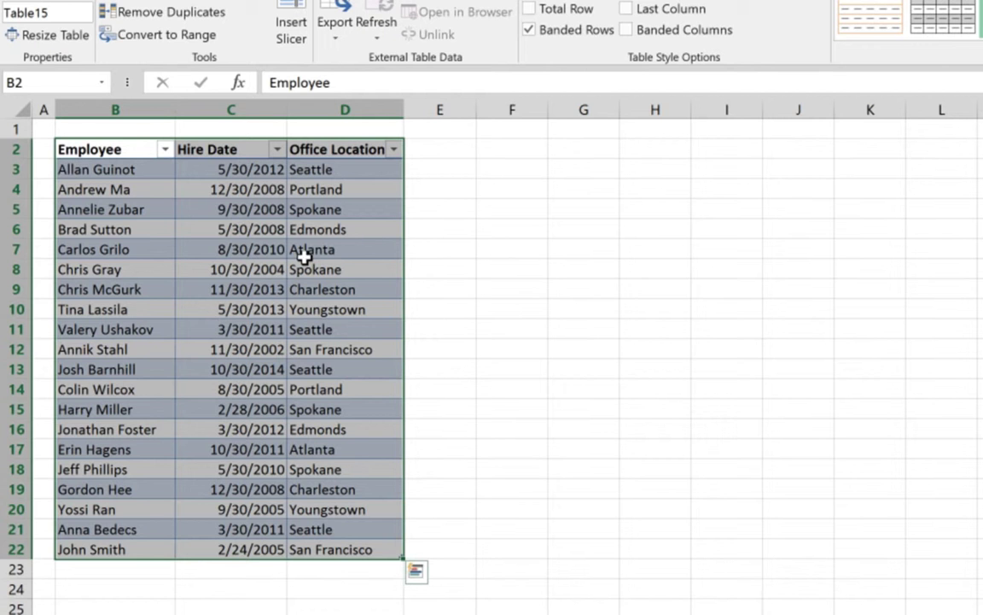
Copy the Office Location column with its header as values to B2 of a new sheet, and widen column B to fit.
click(314, 162)
click(324, 141)
drag(333, 190, 338, 535)
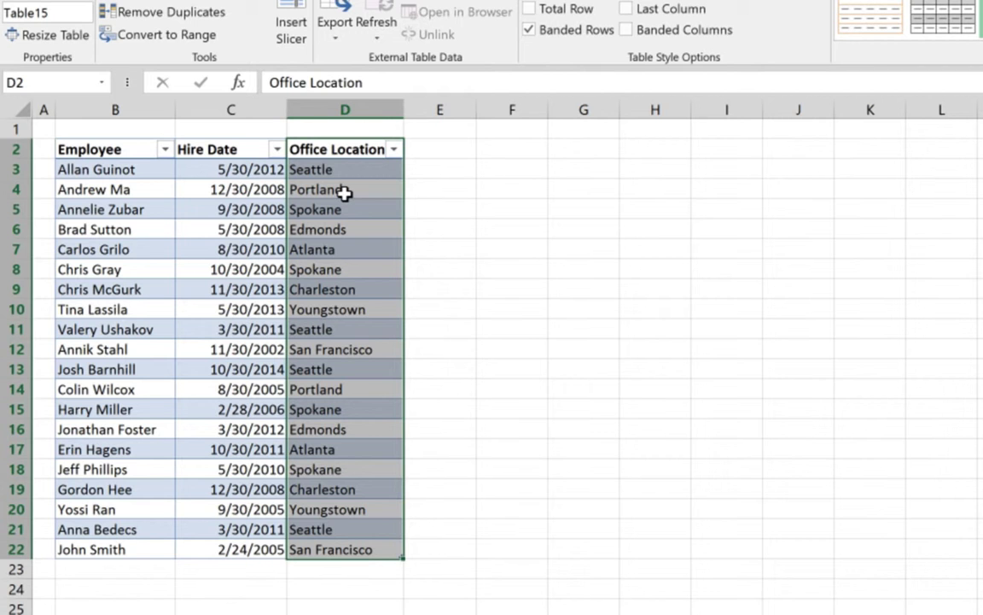
right_click(340, 171)
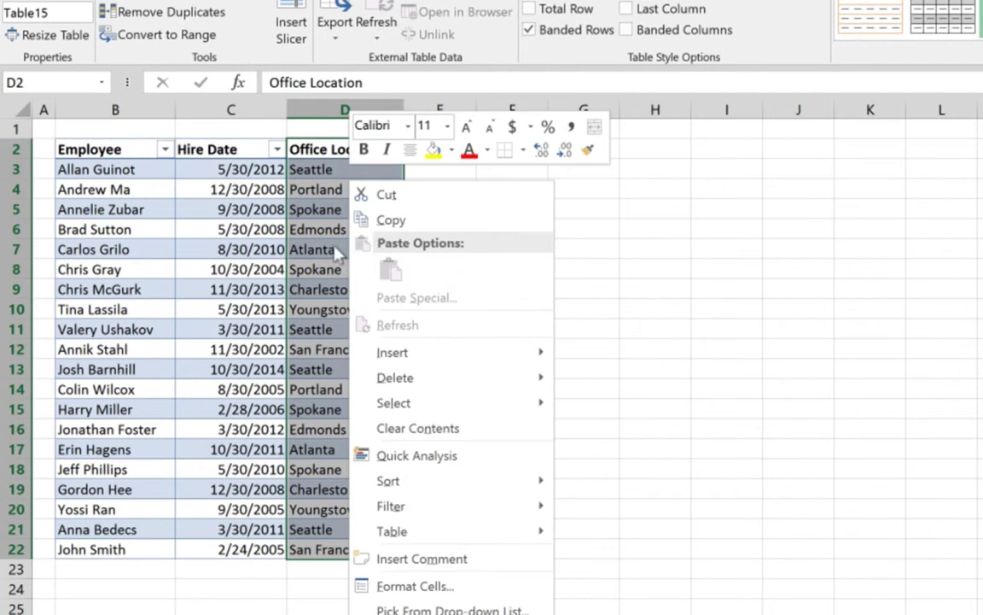
click(389, 221)
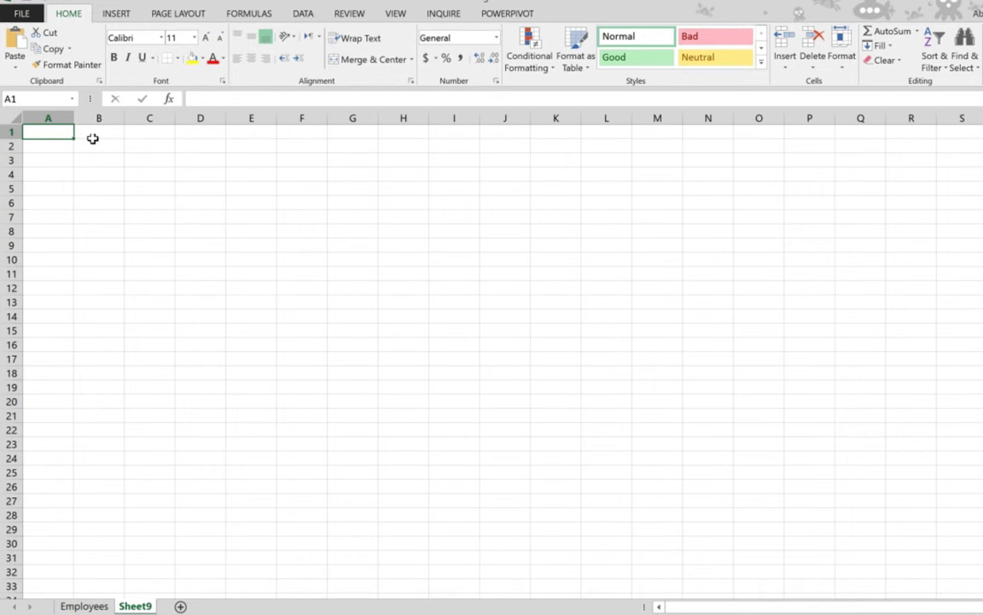
right_click(95, 145)
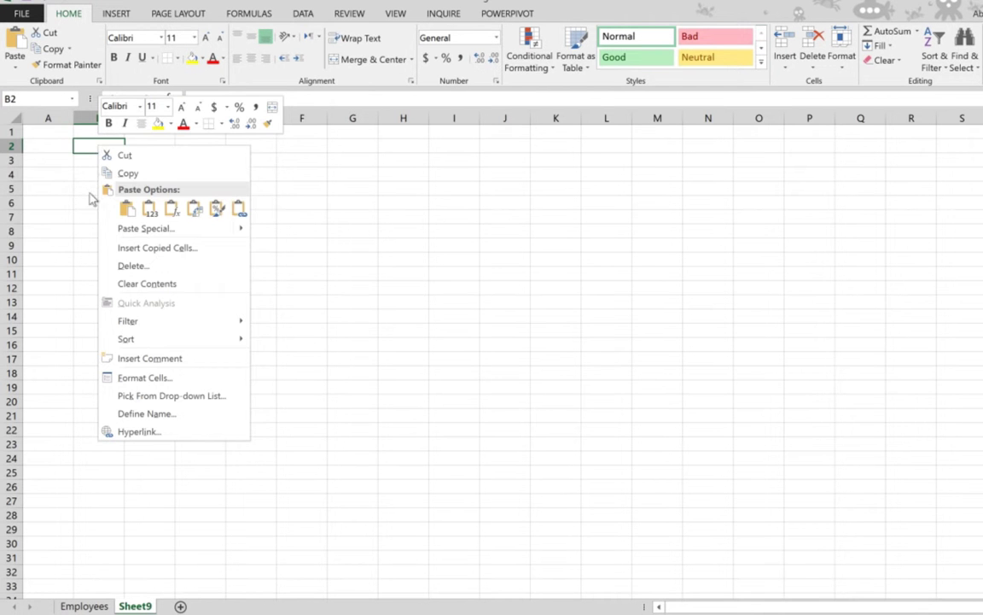
click(148, 210)
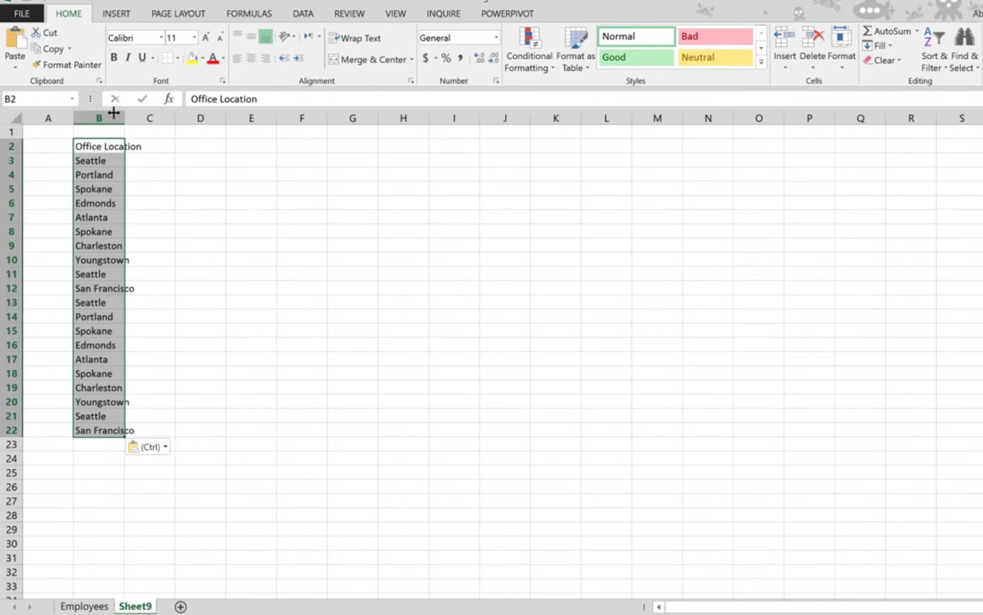
drag(125, 118, 168, 116)
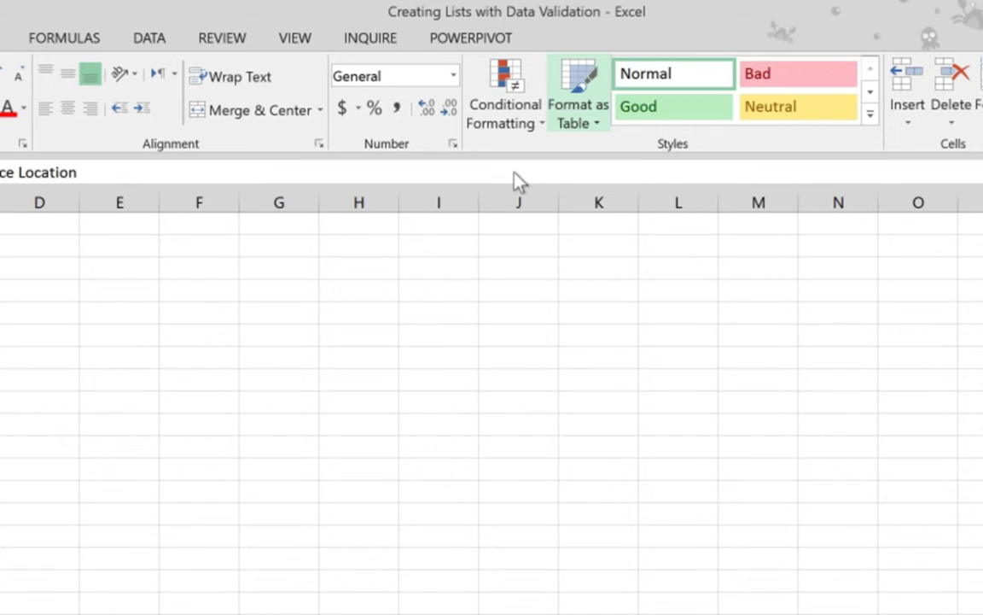
Format the copied office list in B2:B22 as a light blue table with headers and slightly widen column B.
click(564, 131)
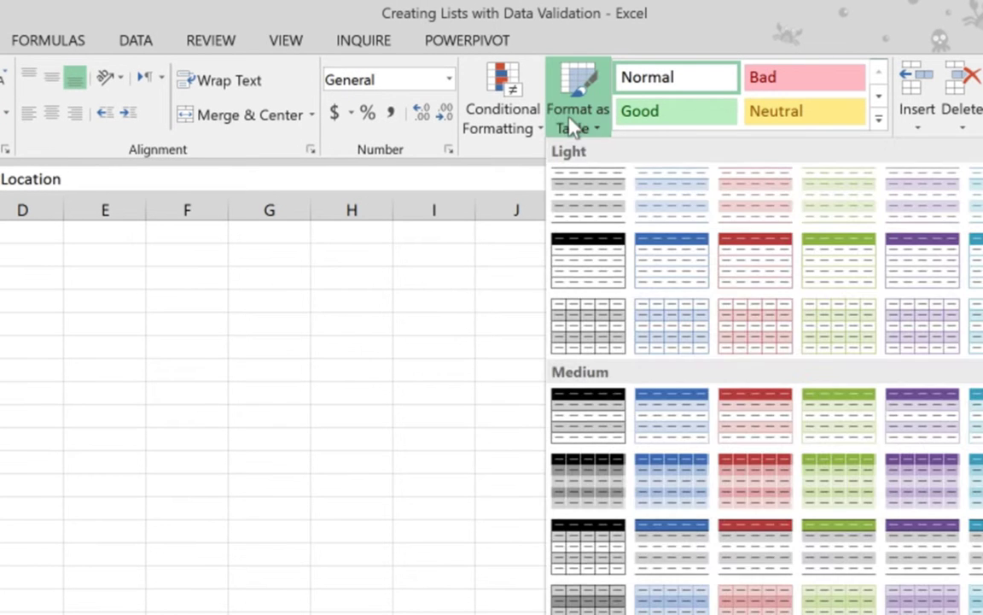
click(670, 332)
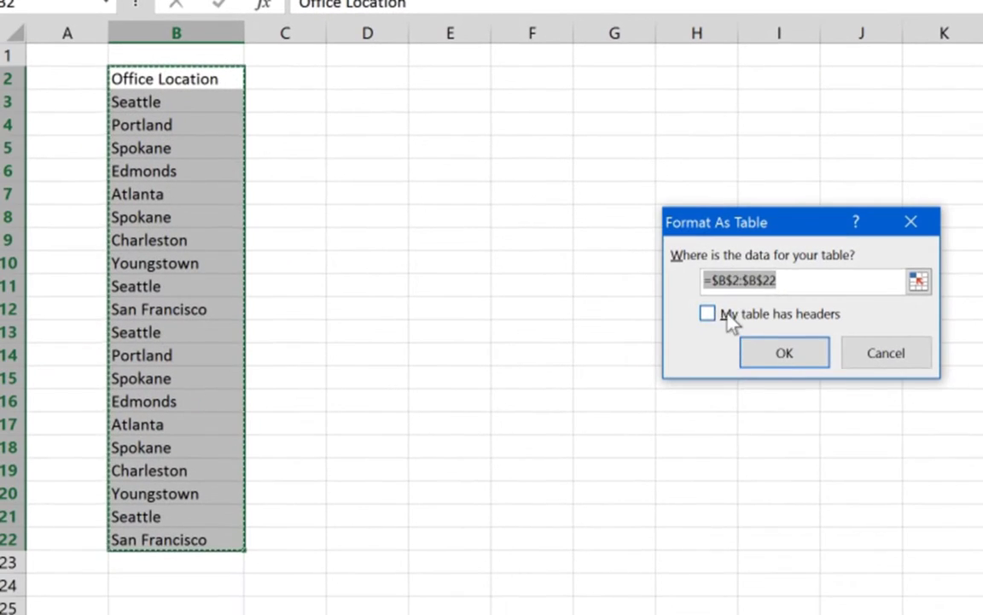
click(707, 314)
click(722, 355)
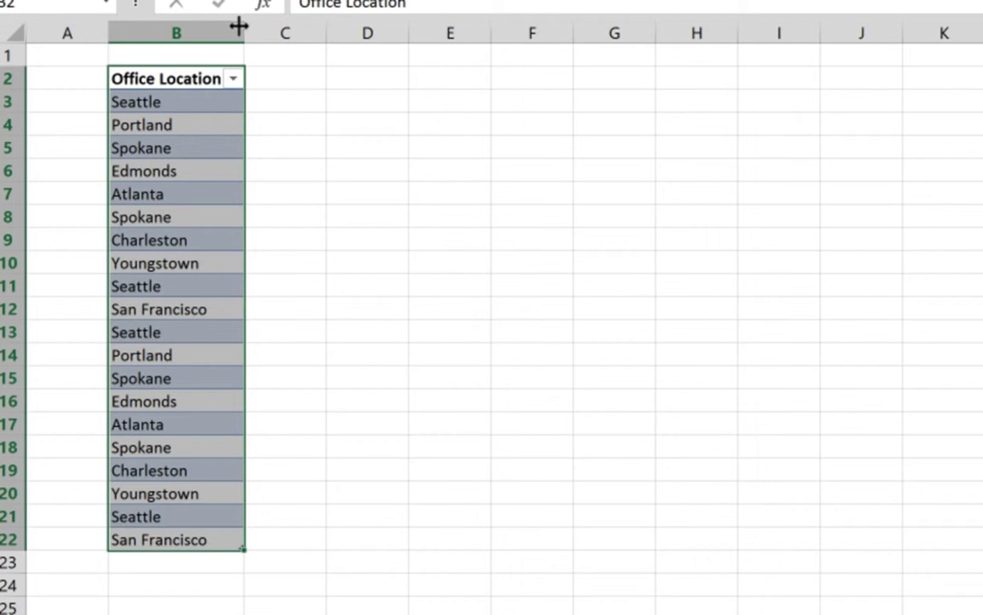
drag(239, 26, 252, 26)
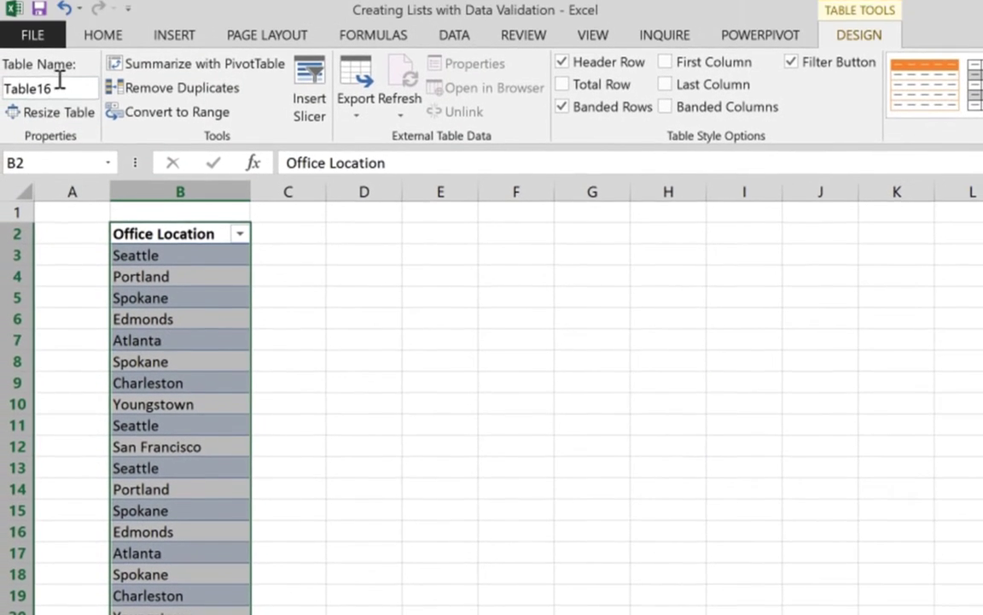
Rename the office list table as Offices.
click(64, 81)
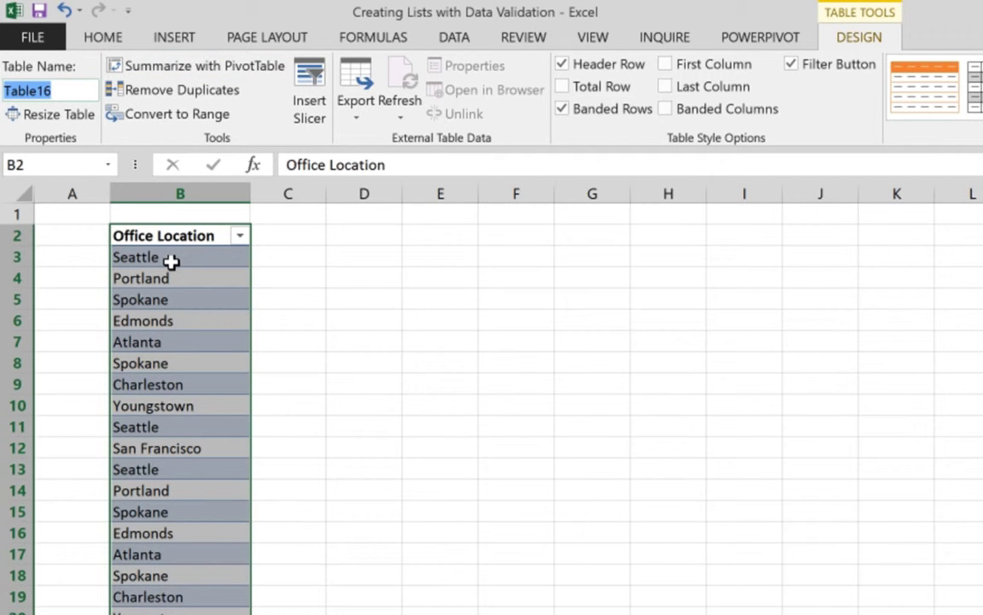
text(Office)
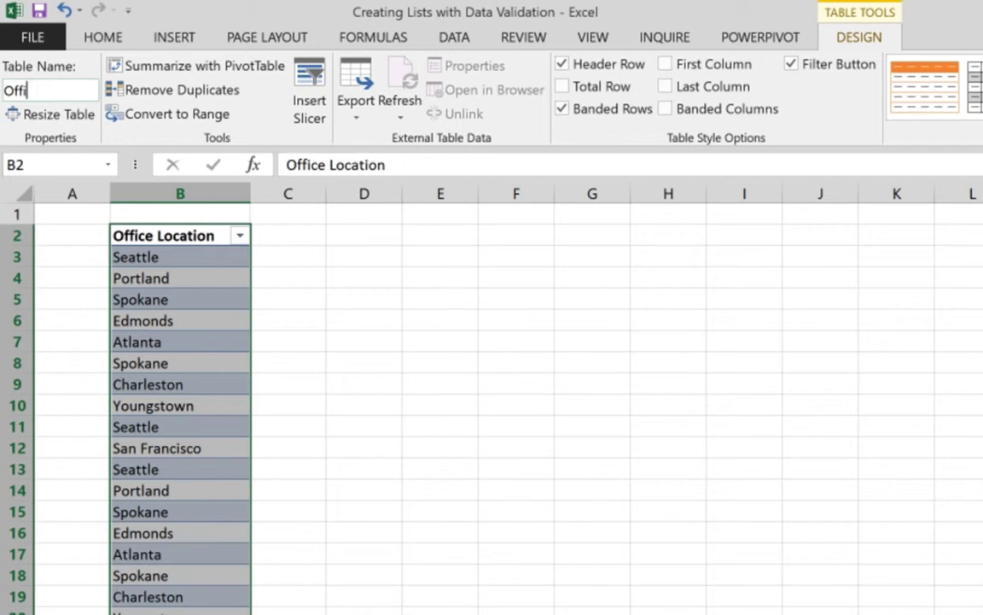
text(s)
key(Return)
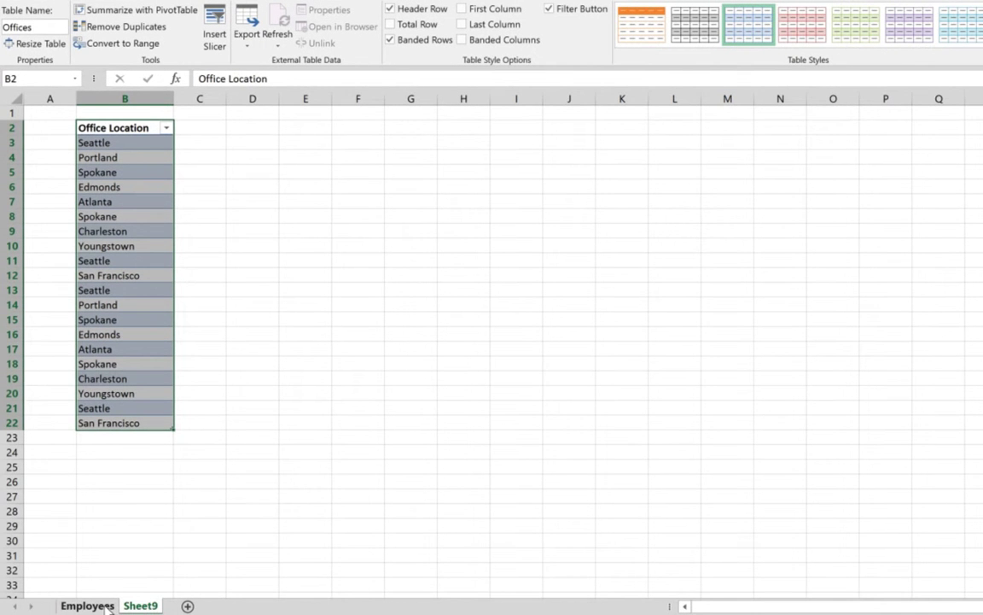
Start a data validation rule of type List for the Office Location cells D3:D22 on the Employees sheet.
click(107, 606)
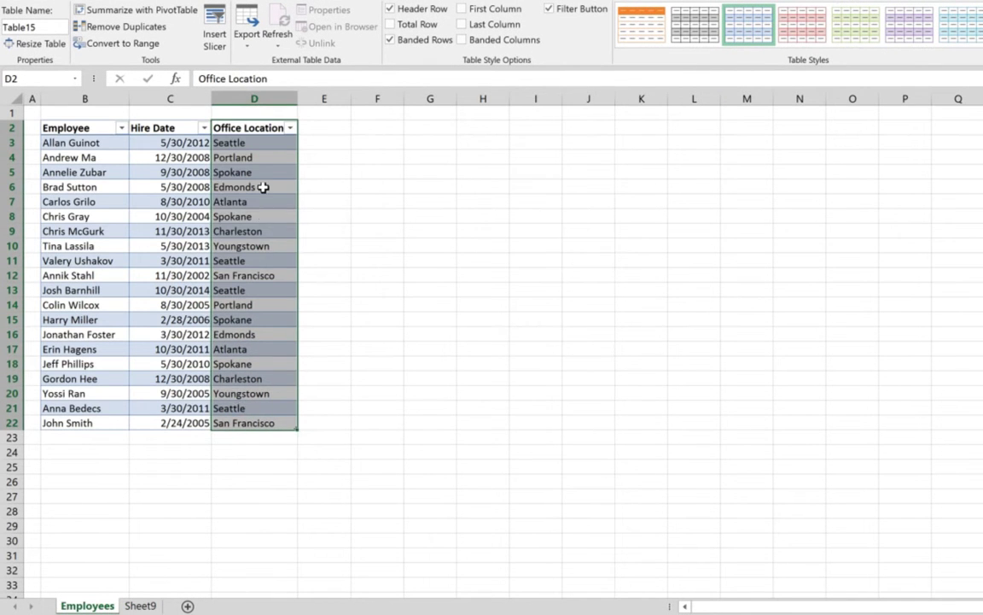
click(265, 142)
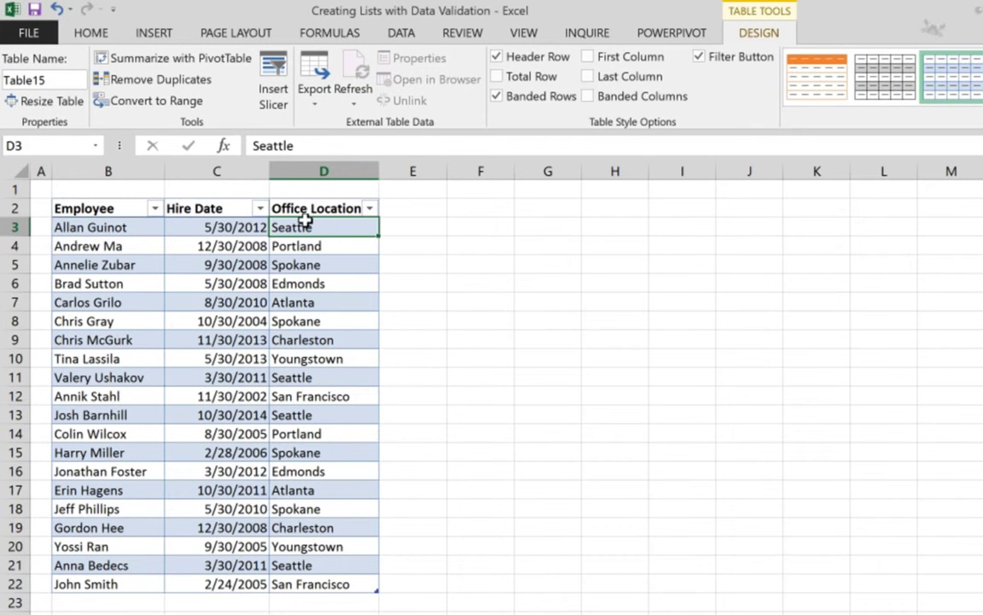
drag(315, 226, 314, 586)
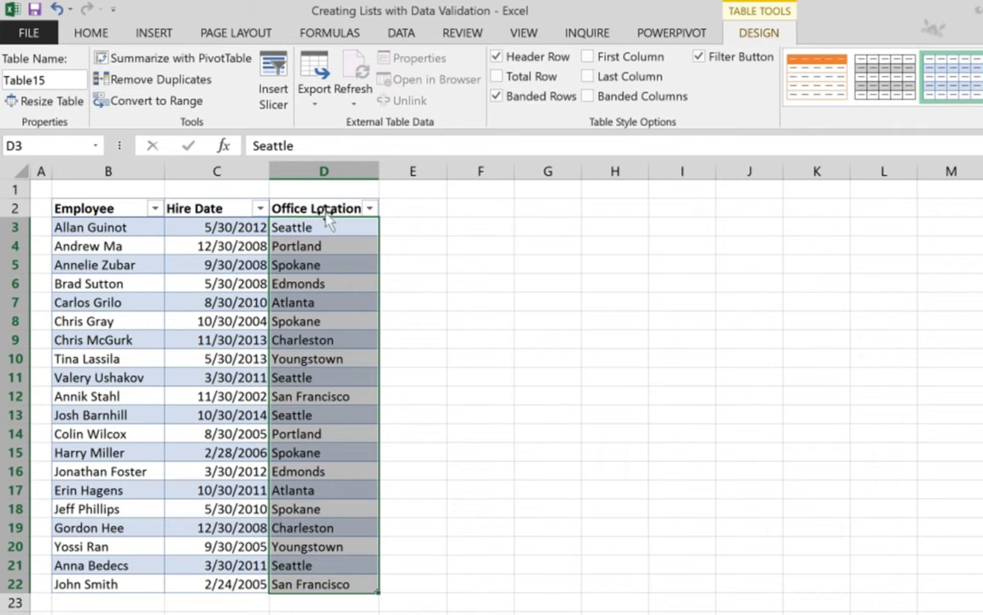
click(408, 35)
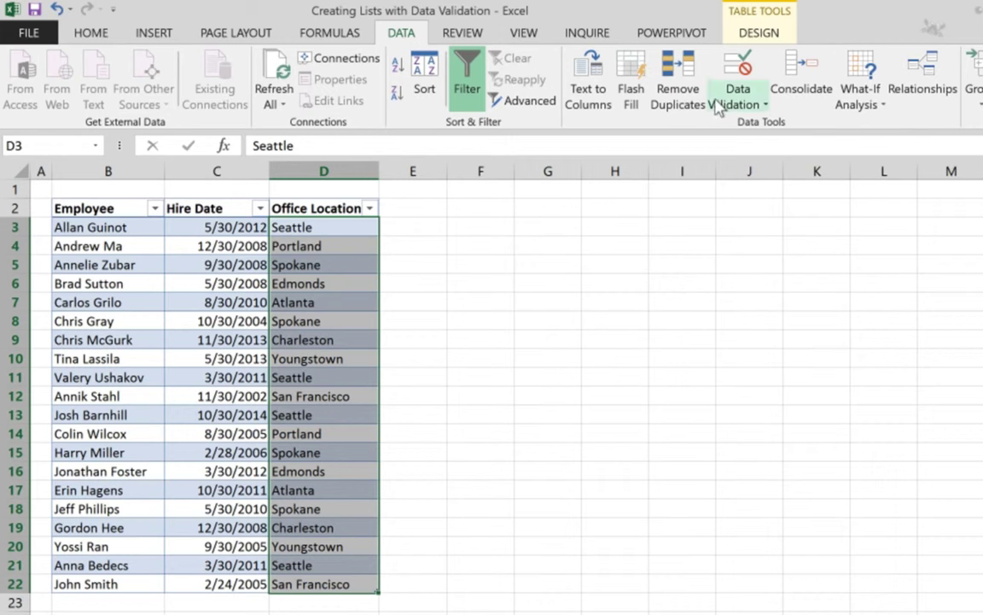
click(737, 86)
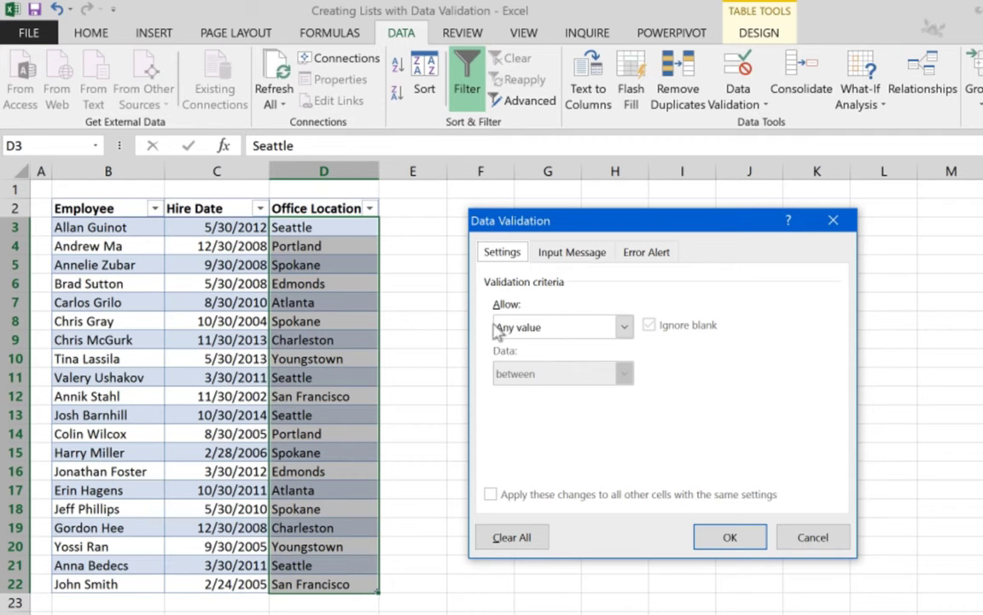
click(577, 329)
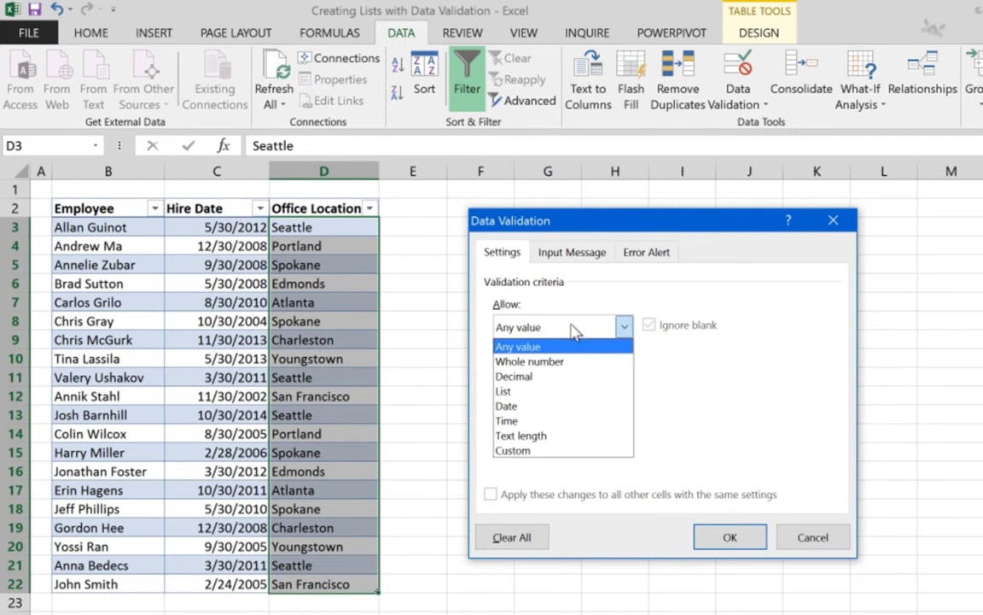
click(551, 391)
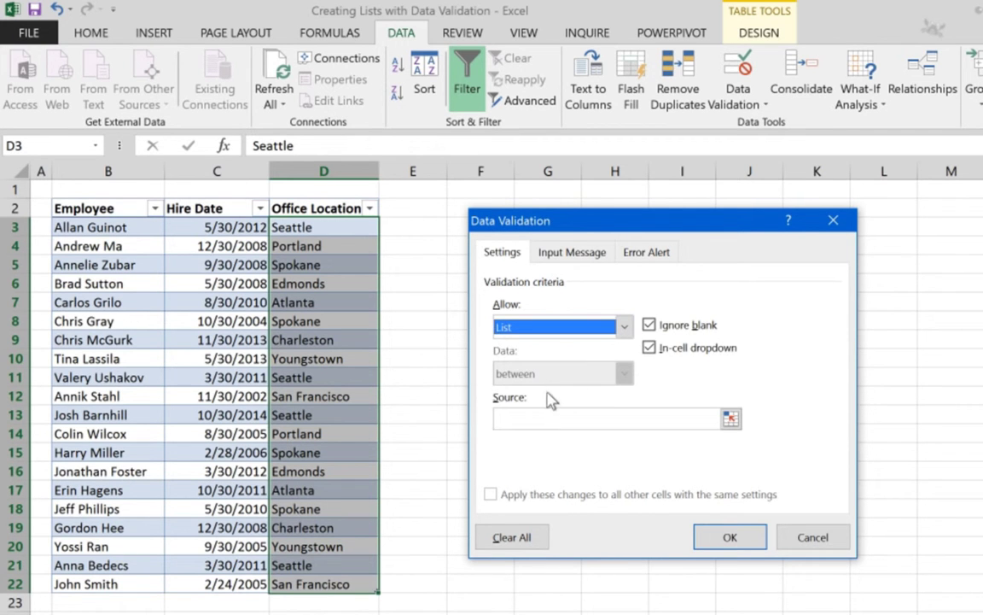
Set the validation list's source to =indirect("Offices[Office Location]") and apply the rule.
click(592, 408)
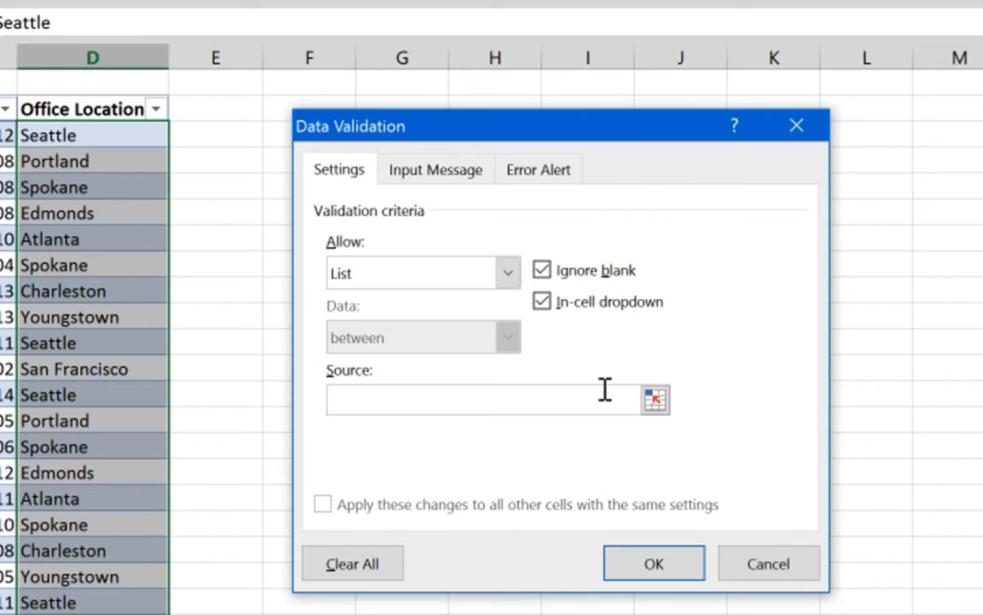
text(=indirect)
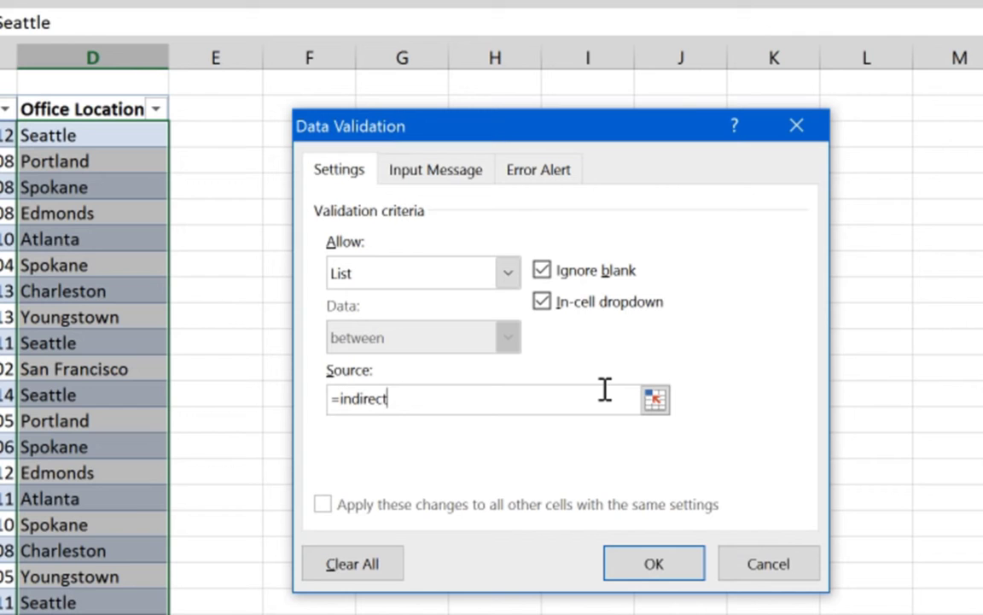
text((")
text(Offices)
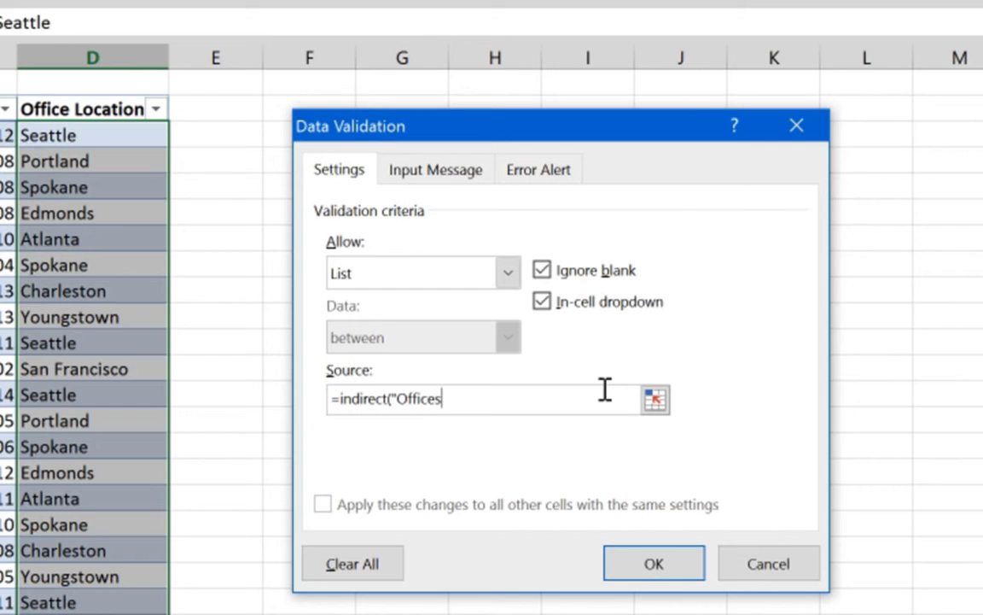
text([)
text(Office)
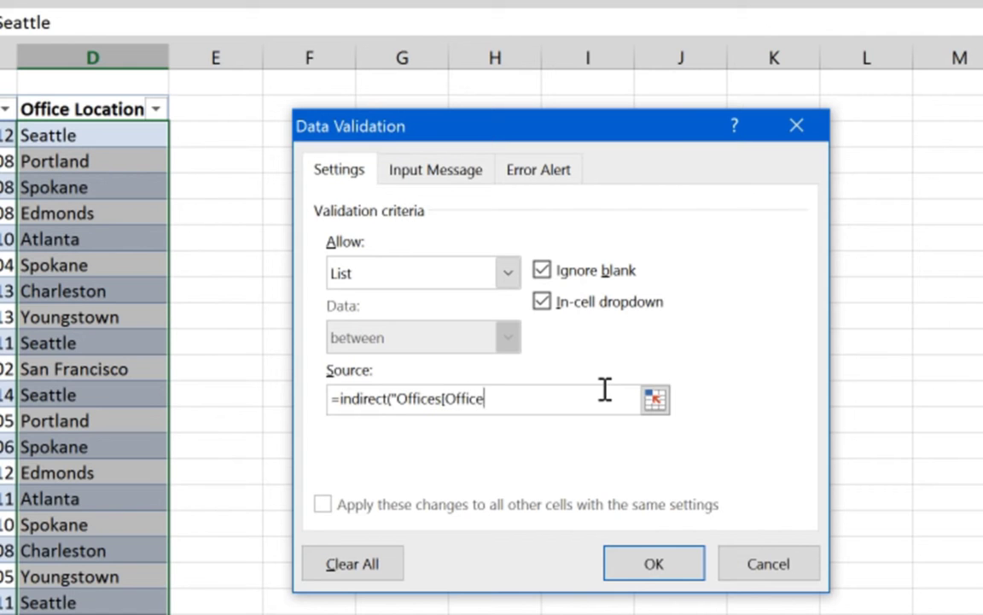
text( Location)
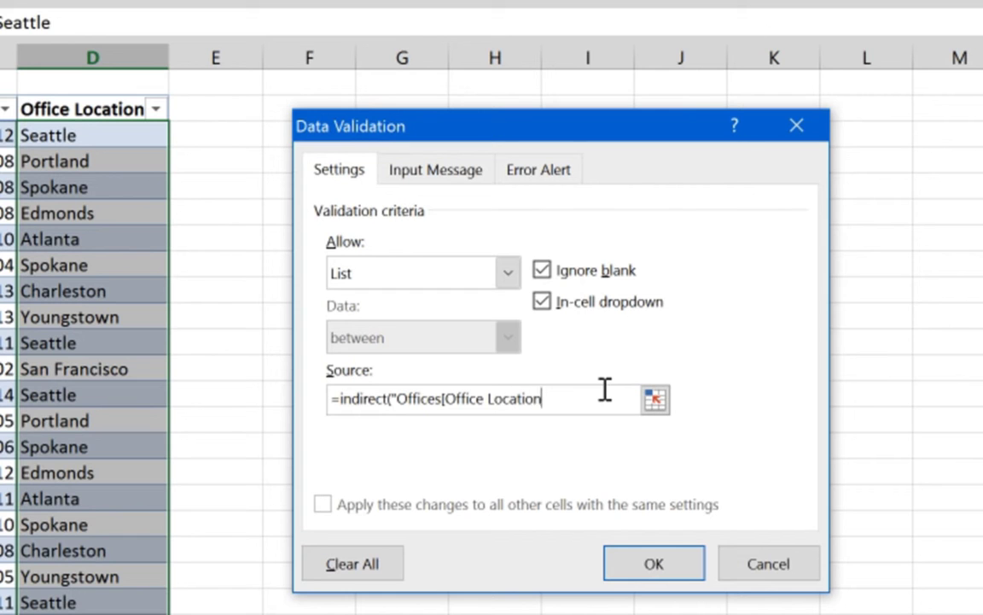
text(]"))
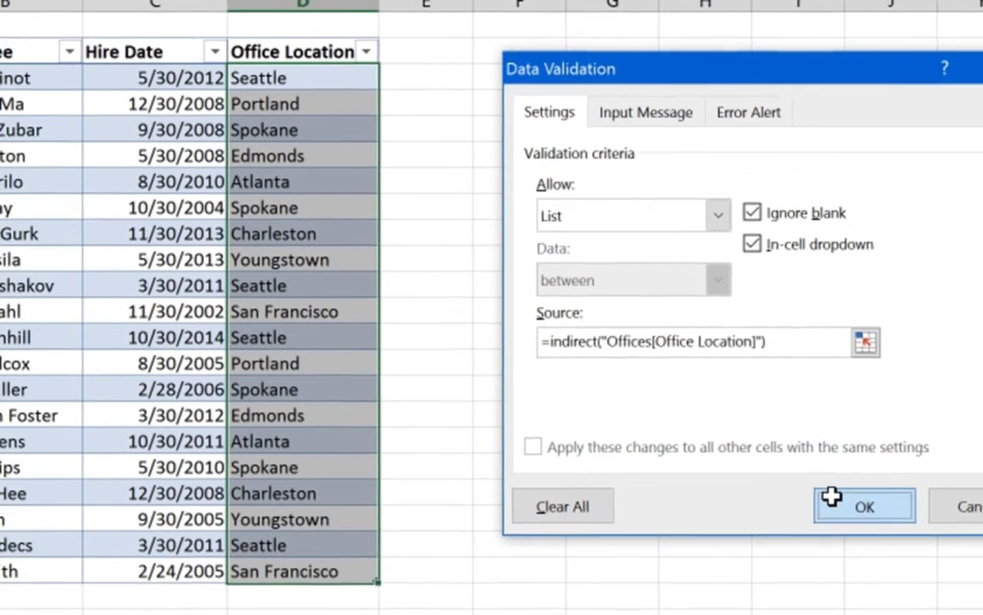
click(832, 497)
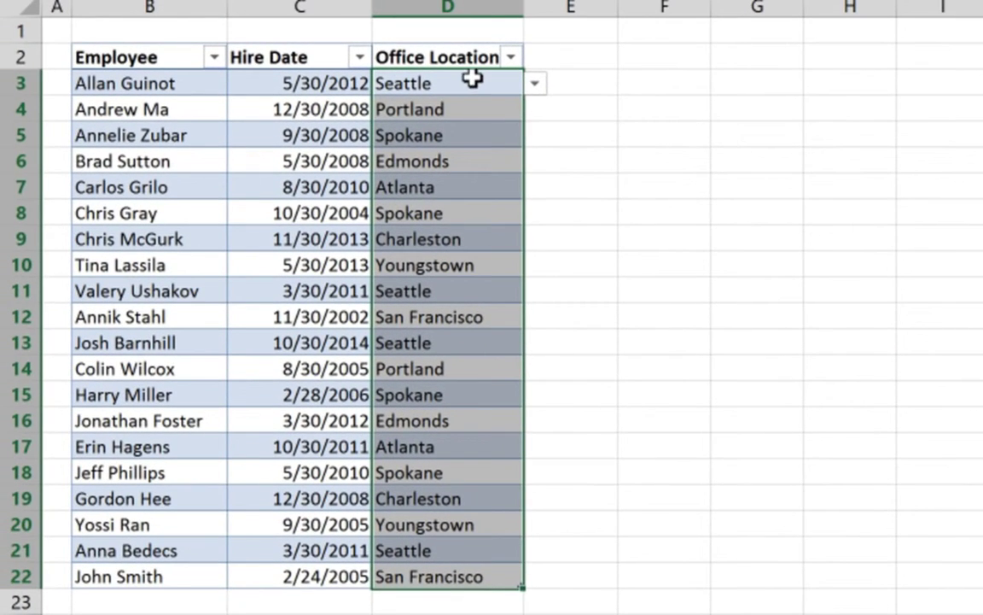
Open the drop-down list in cell D3 to check the office locations it offers.
click(472, 79)
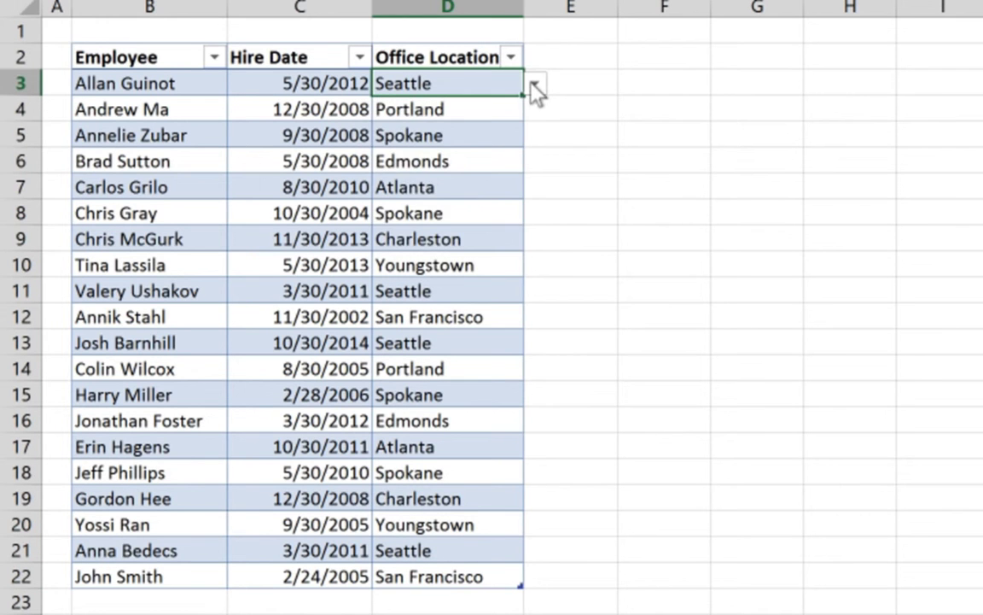
click(534, 84)
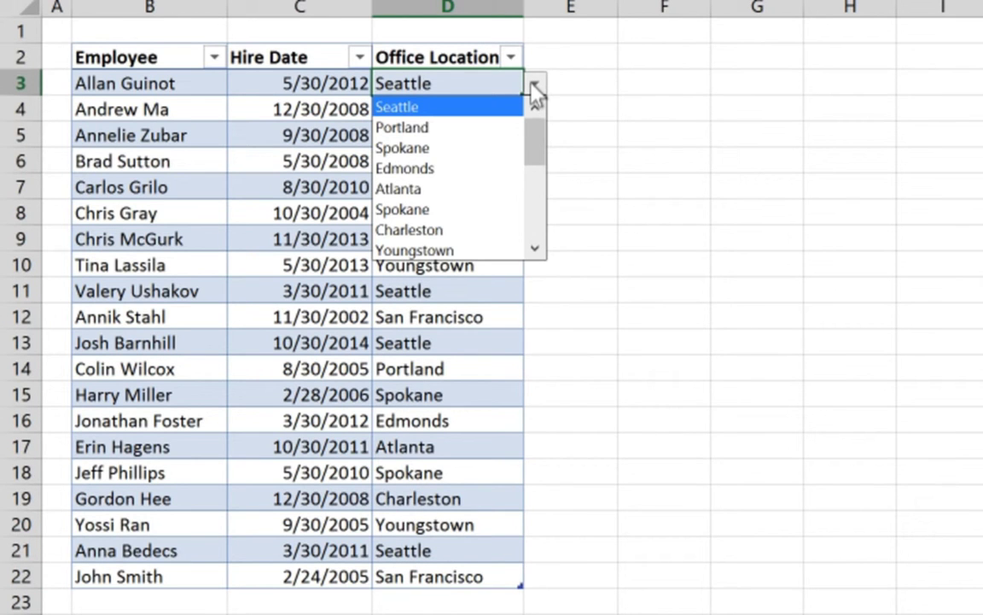
Close the list in cell D3 and check the drop-down list in cell D4.
click(470, 79)
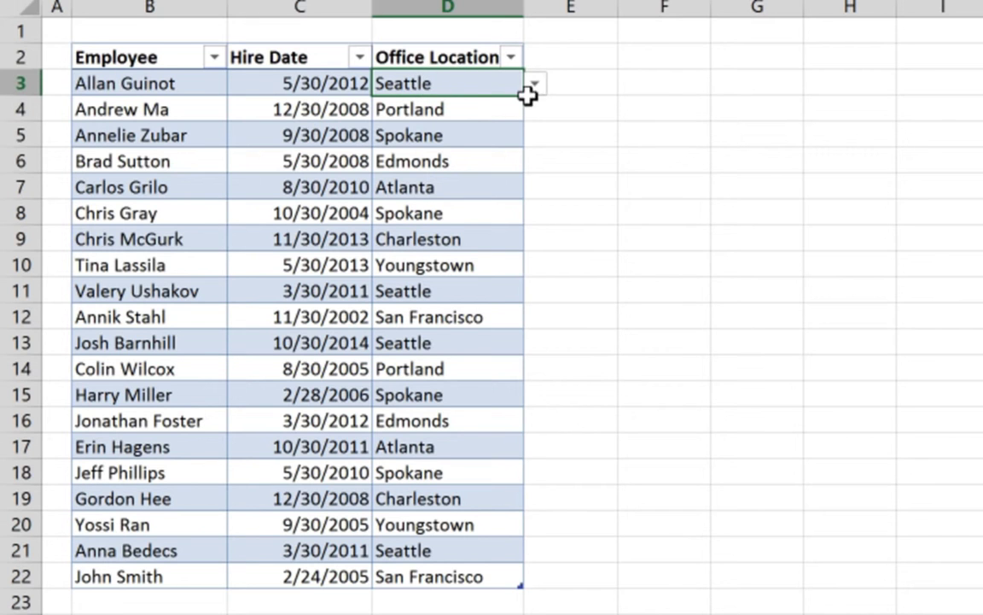
click(499, 107)
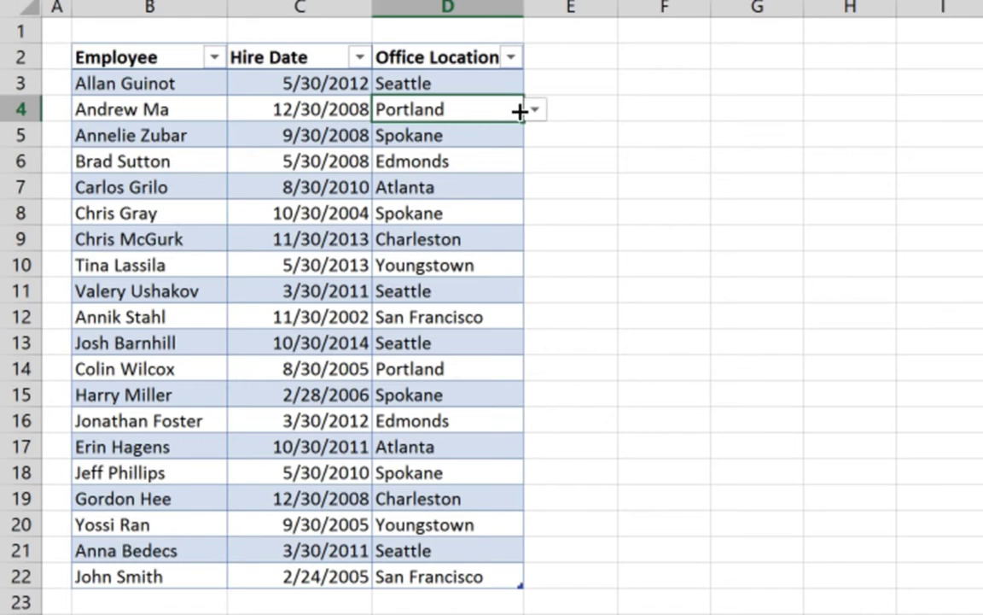
click(533, 110)
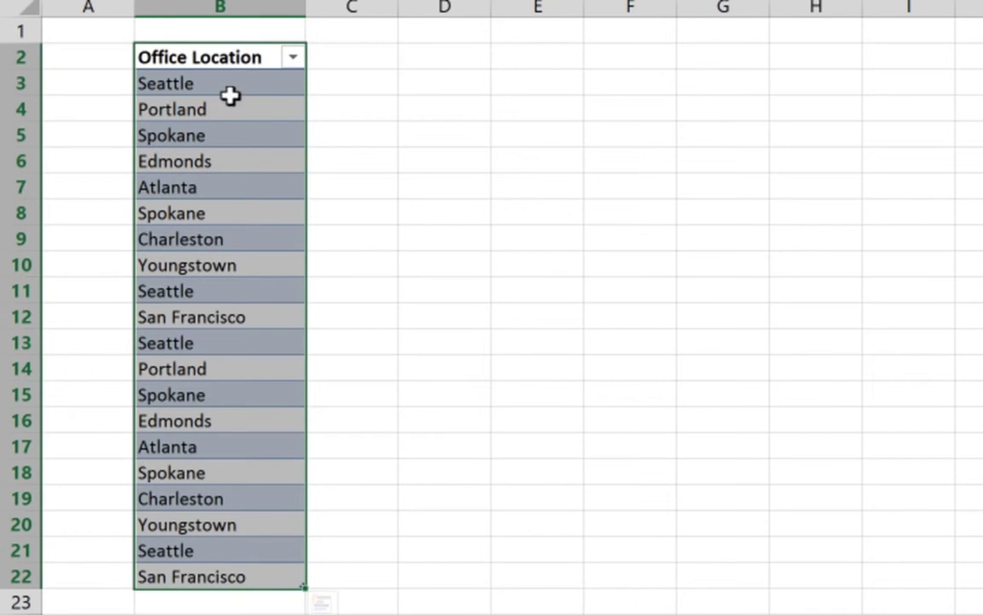
Add New York as a new office in cell B23, directly below the Office Location table on Sheet9.
click(235, 75)
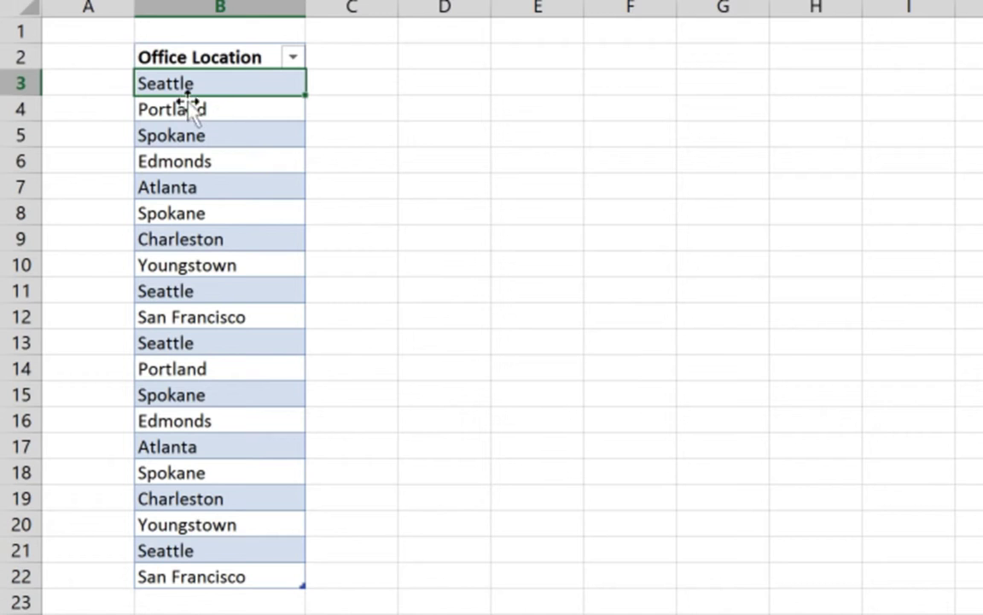
scroll(197, 202, right, 1)
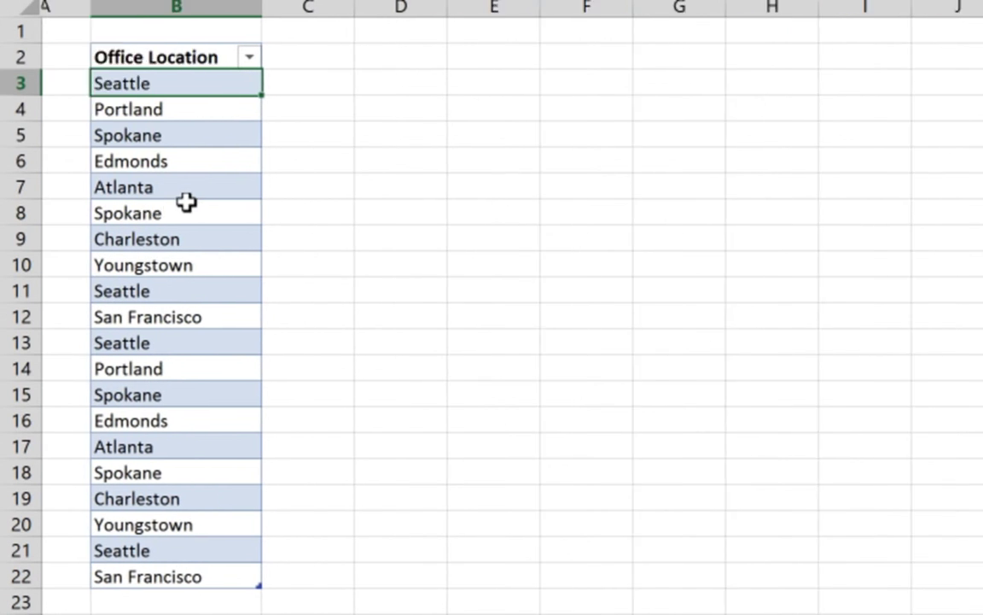
scroll(188, 202, left, 1)
click(185, 594)
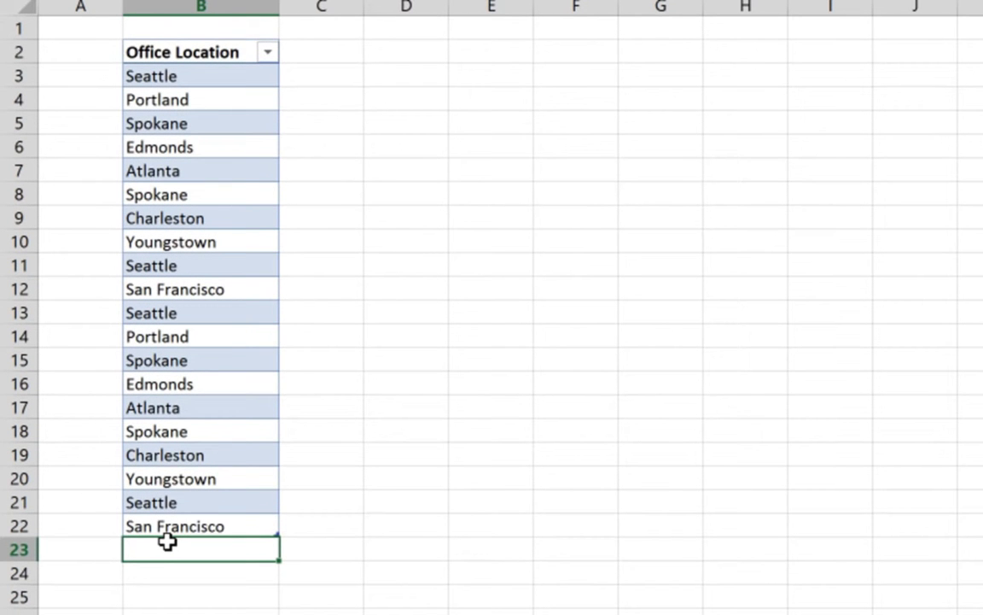
text(New York)
key(Return)
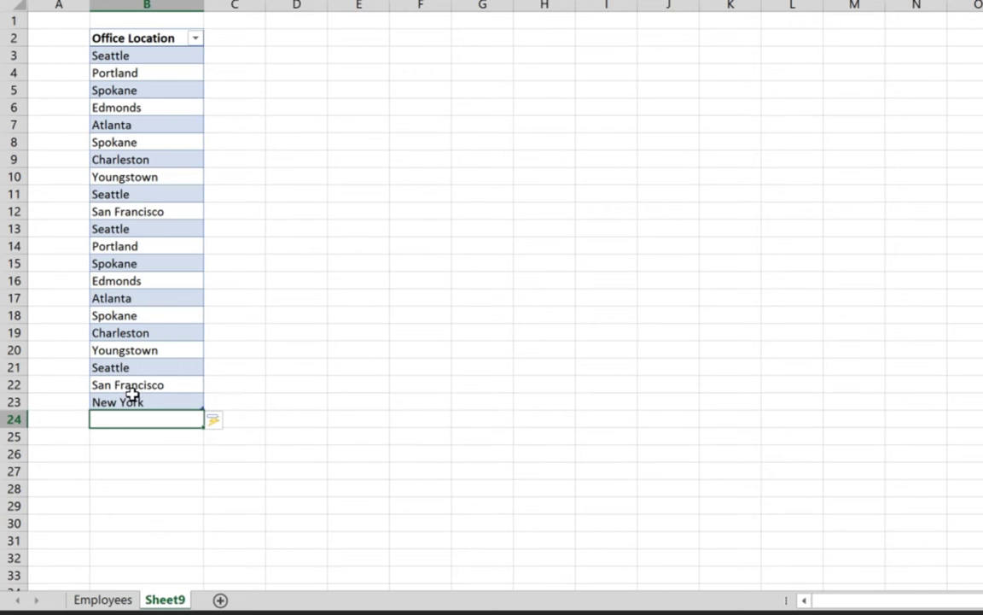
Check the drop-down list in cell D4 on the Employees sheet for the New York entry, then close it.
click(128, 600)
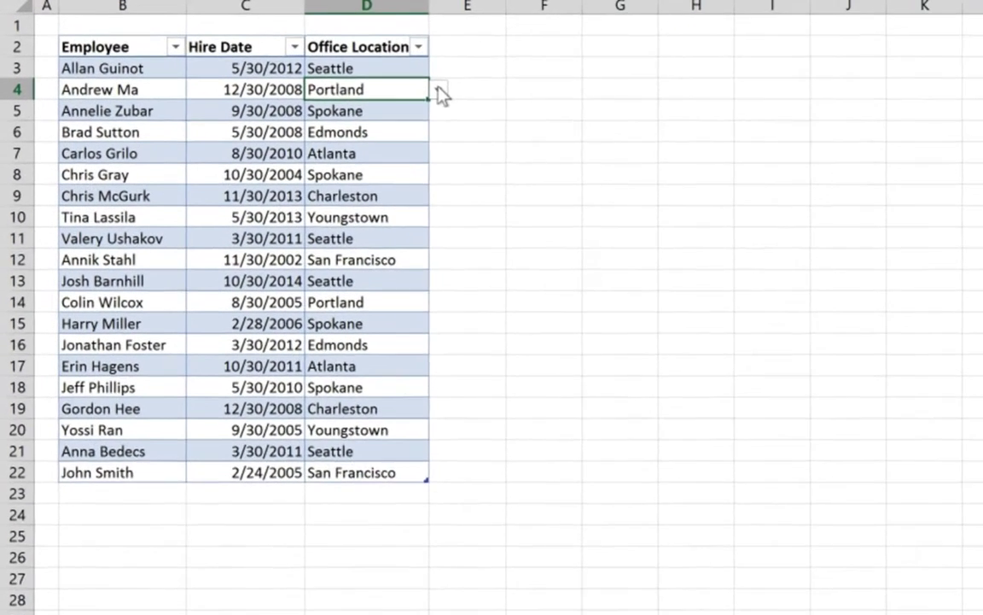
click(356, 73)
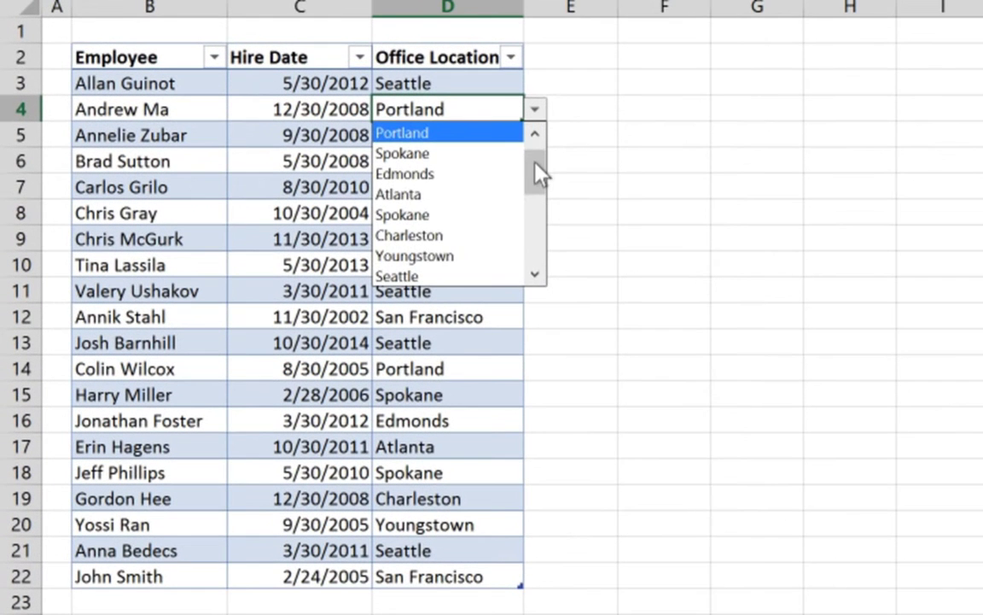
drag(521, 167, 461, 274)
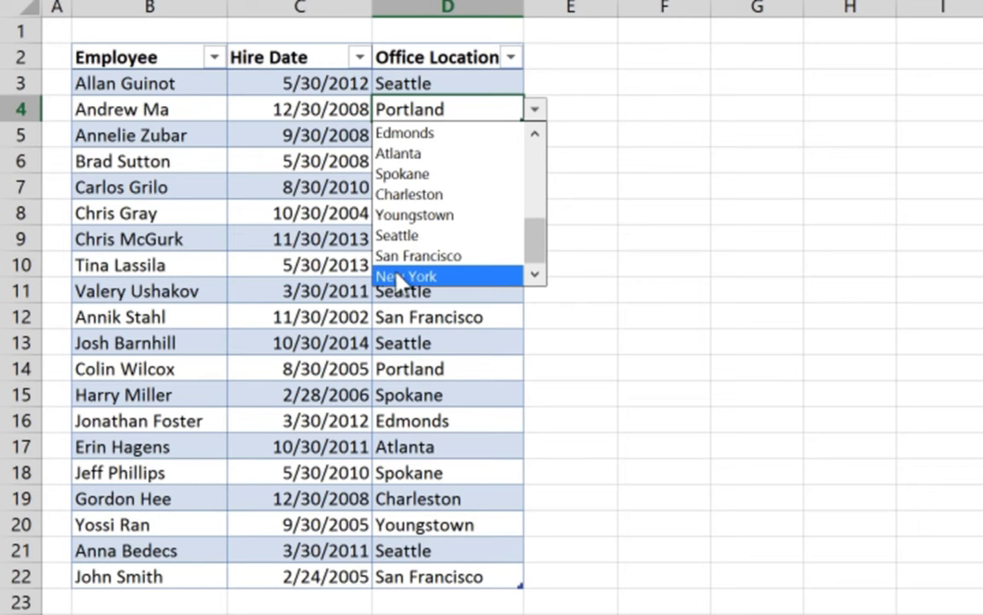
drag(535, 248, 538, 137)
click(466, 88)
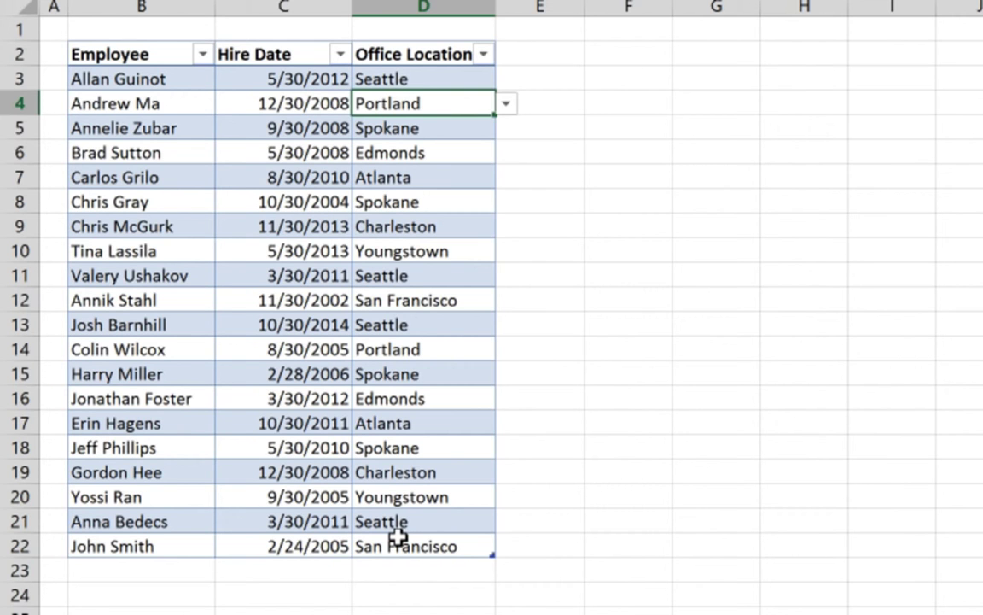
Add a new row to the employee table by entering an employee's first name in cell B23.
click(387, 423)
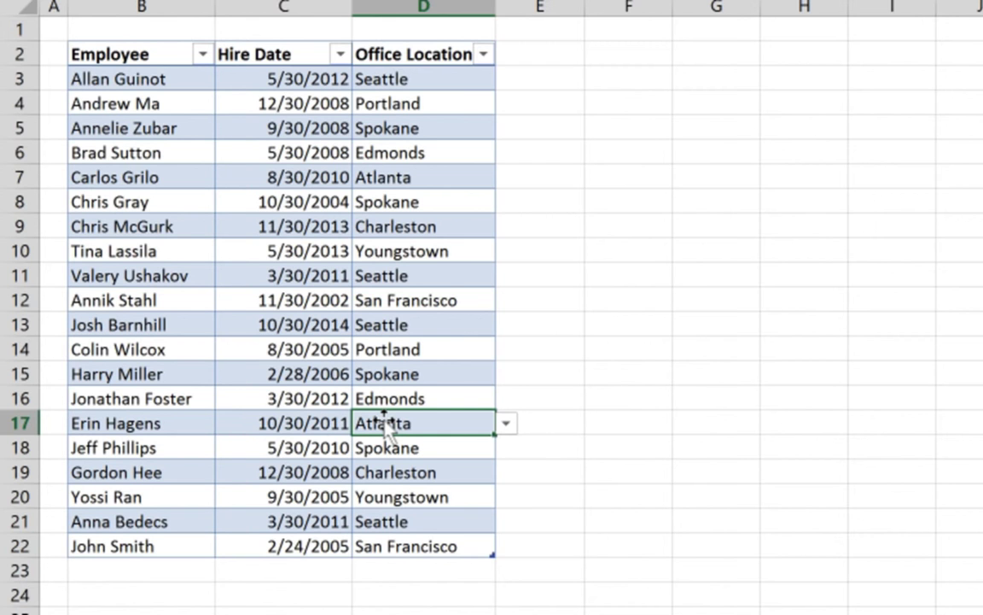
click(170, 564)
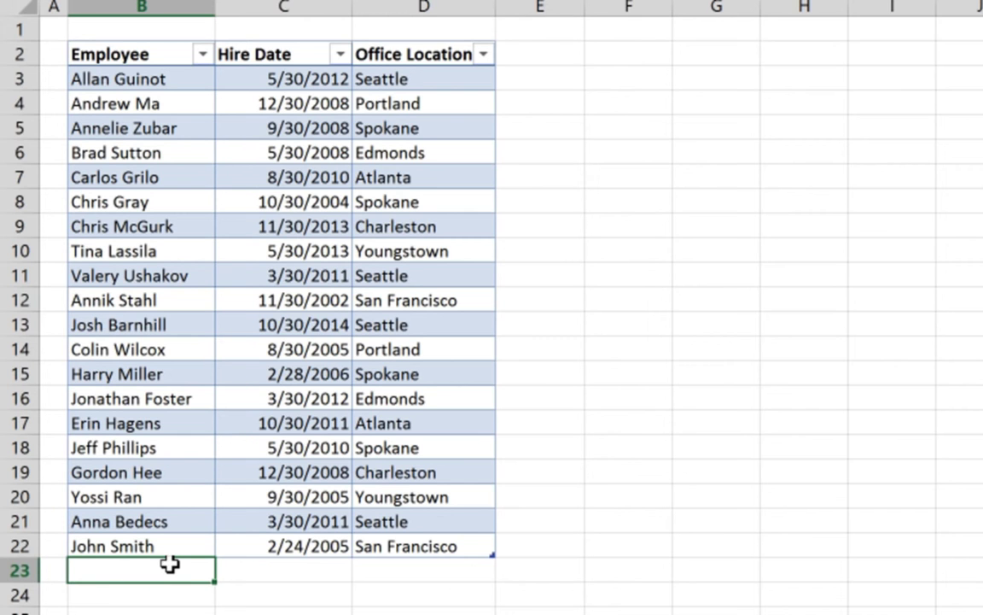
text(Don)
key(Tab)
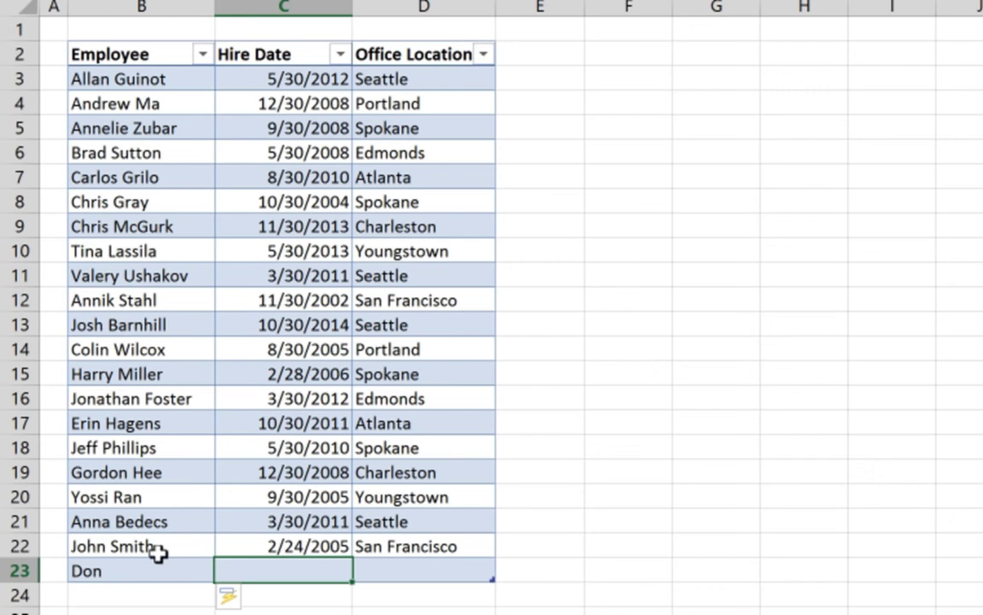
Set the new employee's office location in cell D23 to New York from the drop-down list.
click(399, 548)
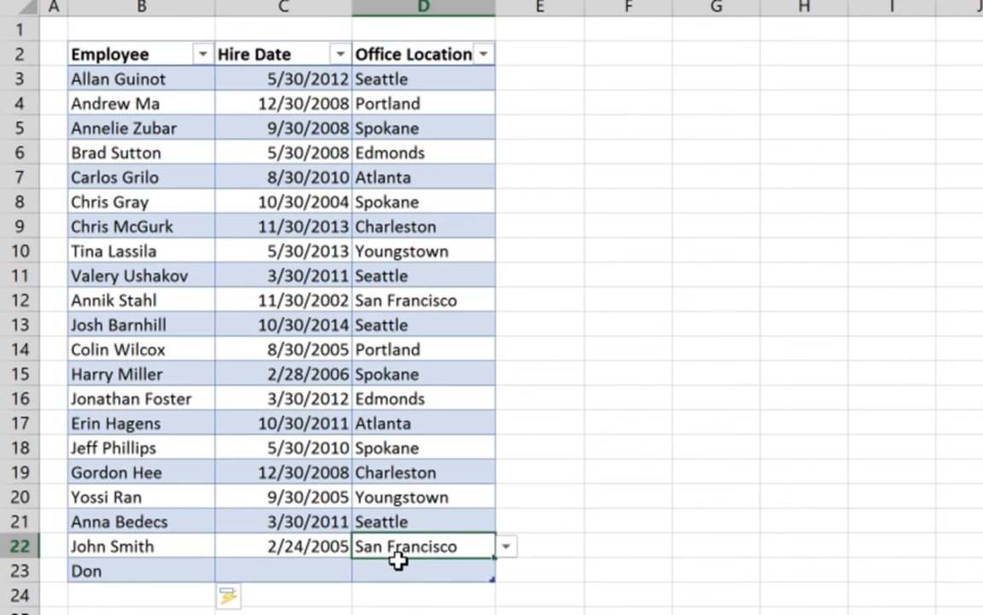
click(397, 562)
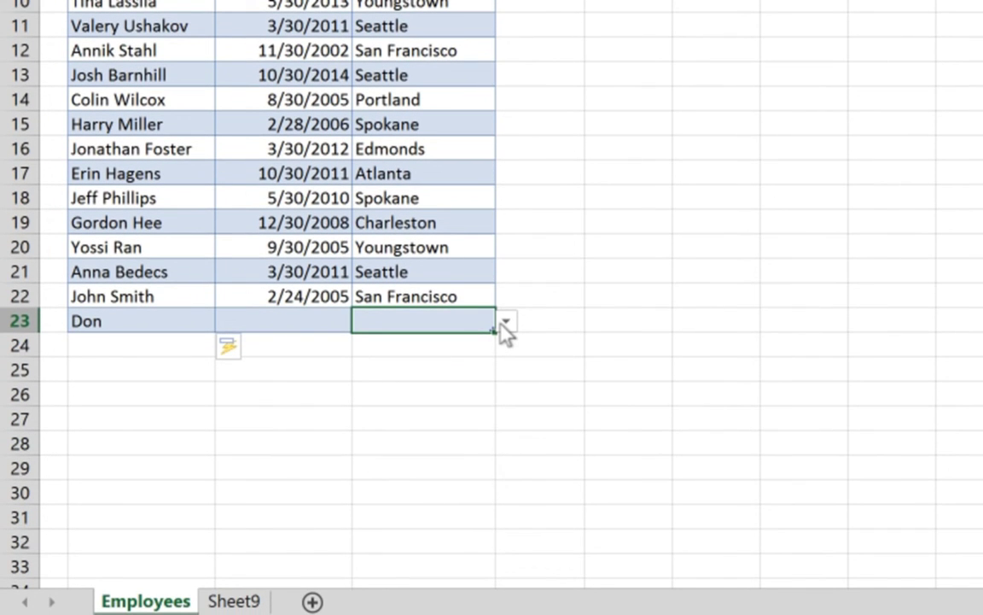
click(505, 323)
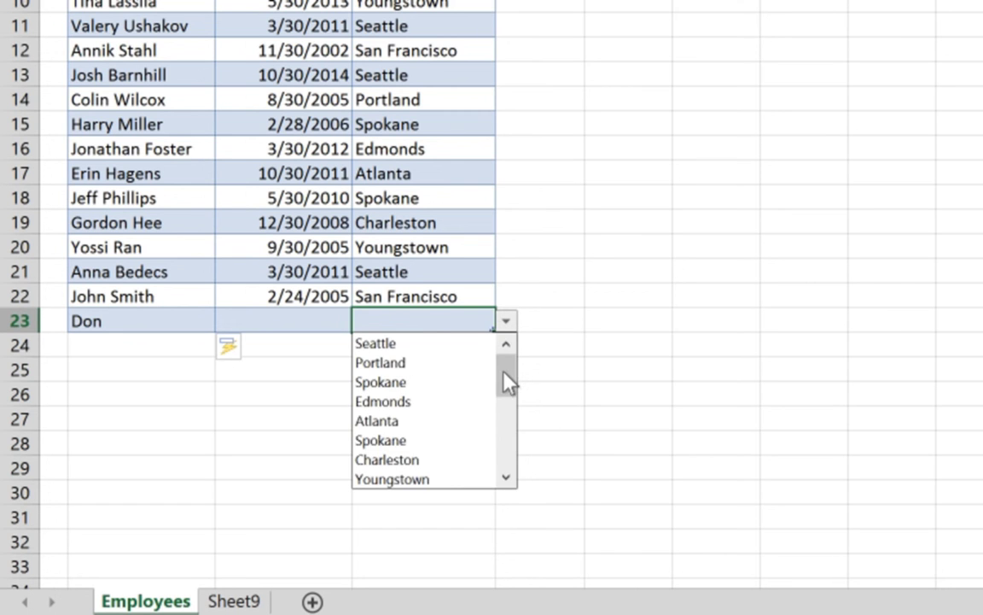
drag(508, 382, 508, 478)
click(444, 480)
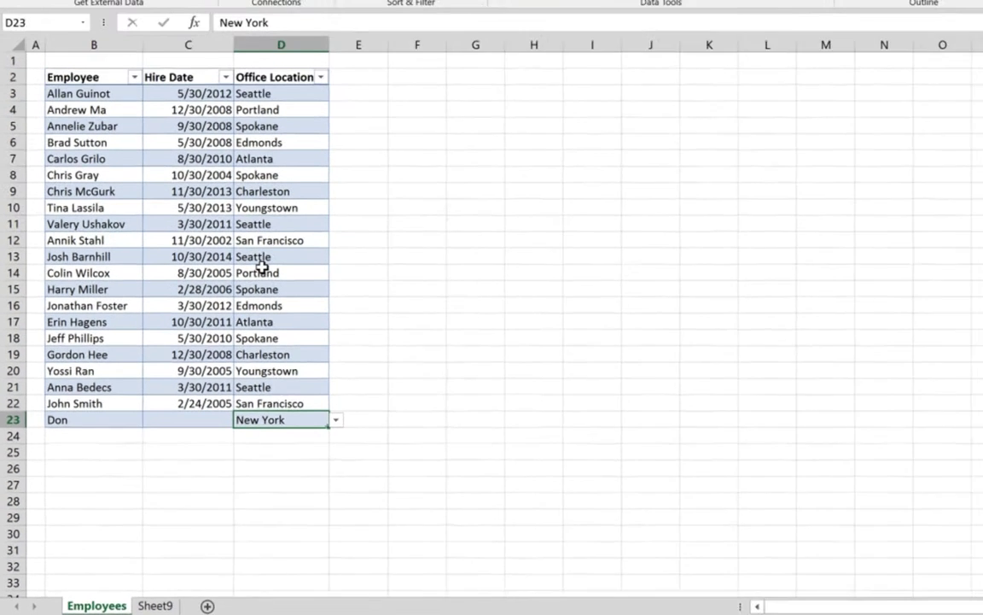
click(331, 178)
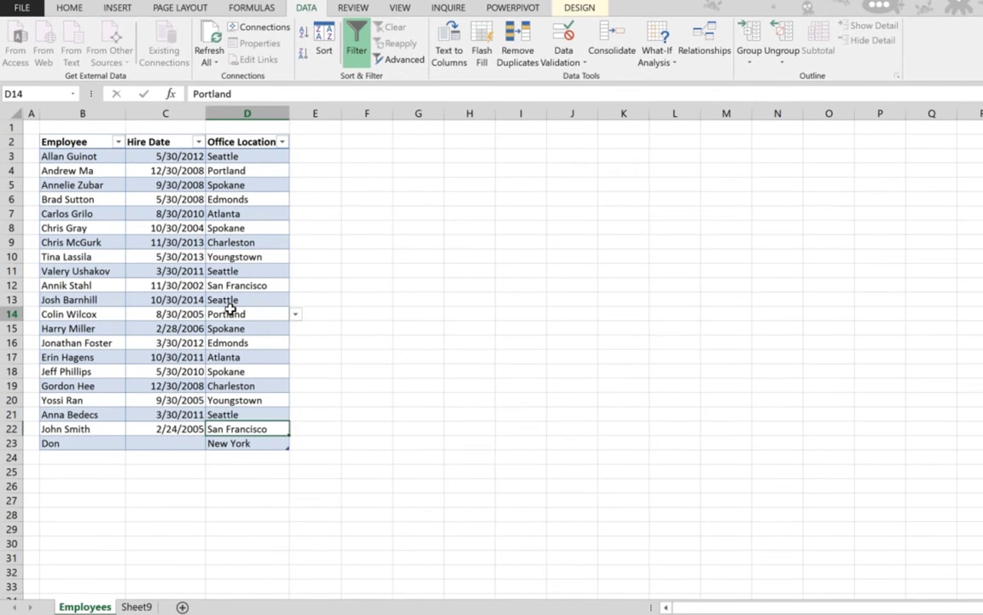